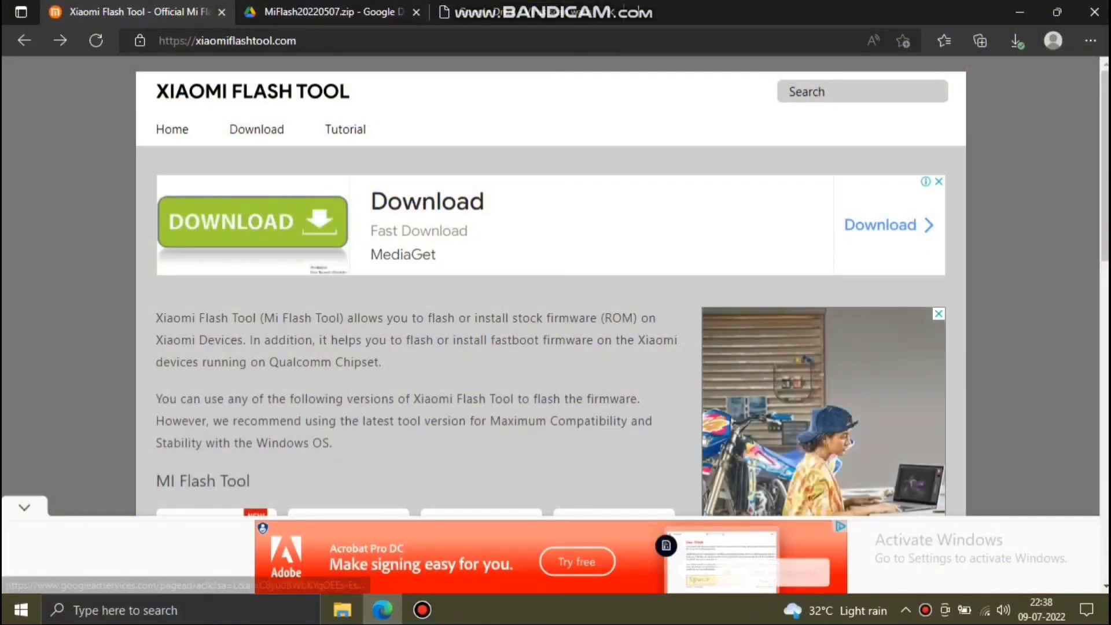
Open the download page for Xiaomi Flash Tool 20220507 and dismiss the ad that covers it
{"action": "scroll", "coordinate": [550, 290], "scroll_direction": "down", "scroll_amount": 3}
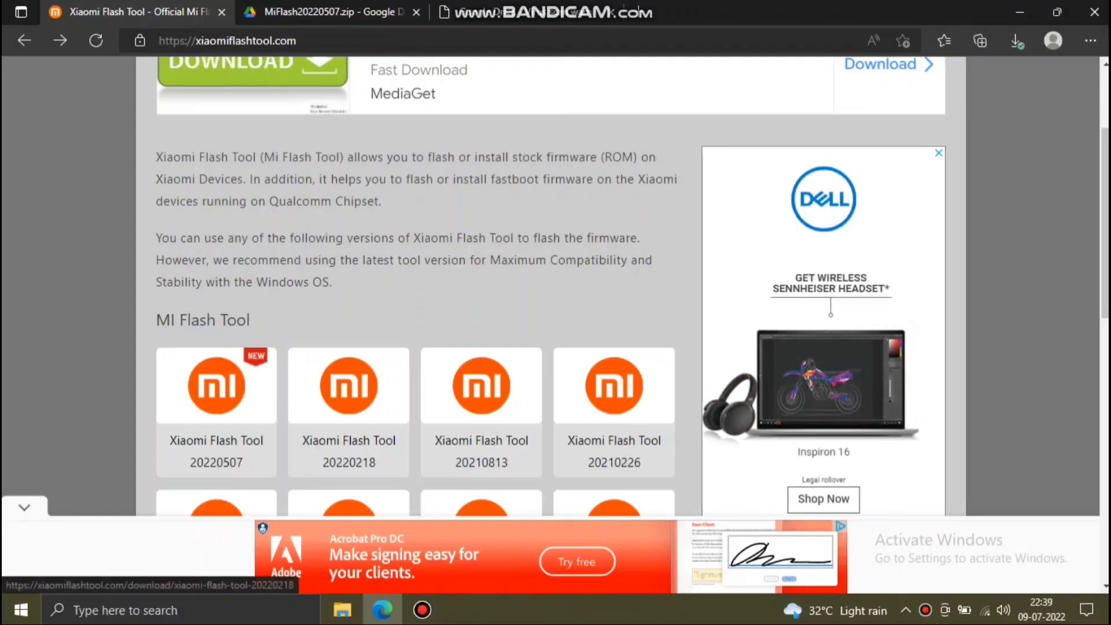
{"action": "scroll", "coordinate": [217, 373], "scroll_direction": "down", "scroll_amount": 2}
{"action": "scroll", "coordinate": [217, 373], "scroll_direction": "up", "scroll_amount": 1}
{"action": "left_click", "coordinate": [217, 373]}
{"action": "scroll", "coordinate": [550, 289], "scroll_direction": "up", "scroll_amount": 4}
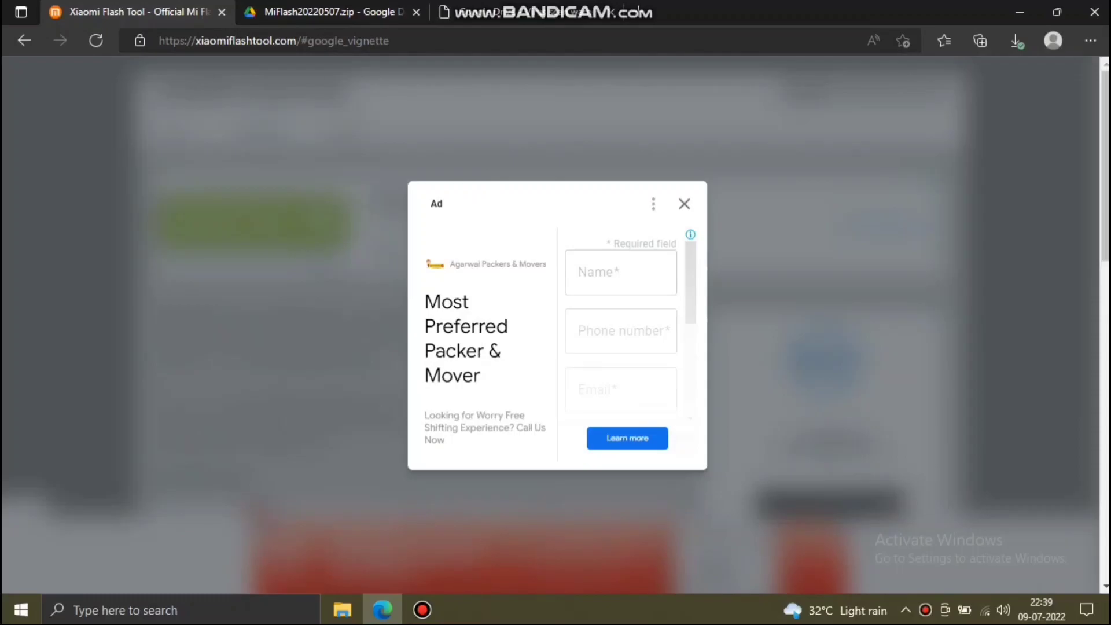
{"action": "left_click", "coordinate": [684, 204]}
Open the Google Drive mirror for MiFlash20220507.zip from the tool's download section
{"action": "scroll", "coordinate": [550, 324], "scroll_direction": "down", "scroll_amount": 3}
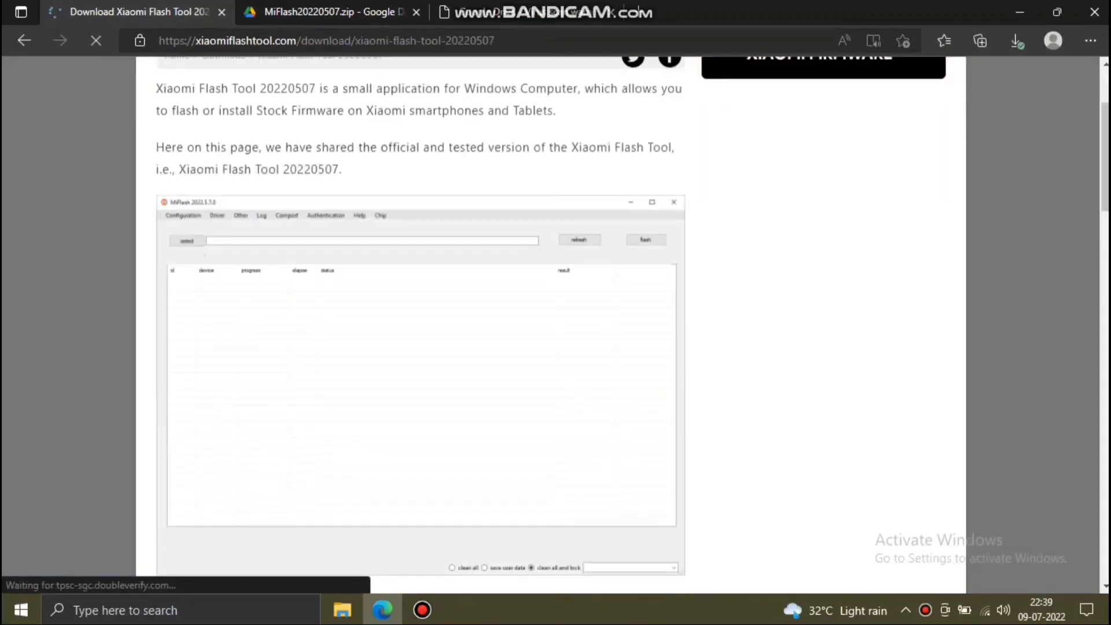
{"action": "scroll", "coordinate": [549, 324], "scroll_direction": "down", "scroll_amount": 5}
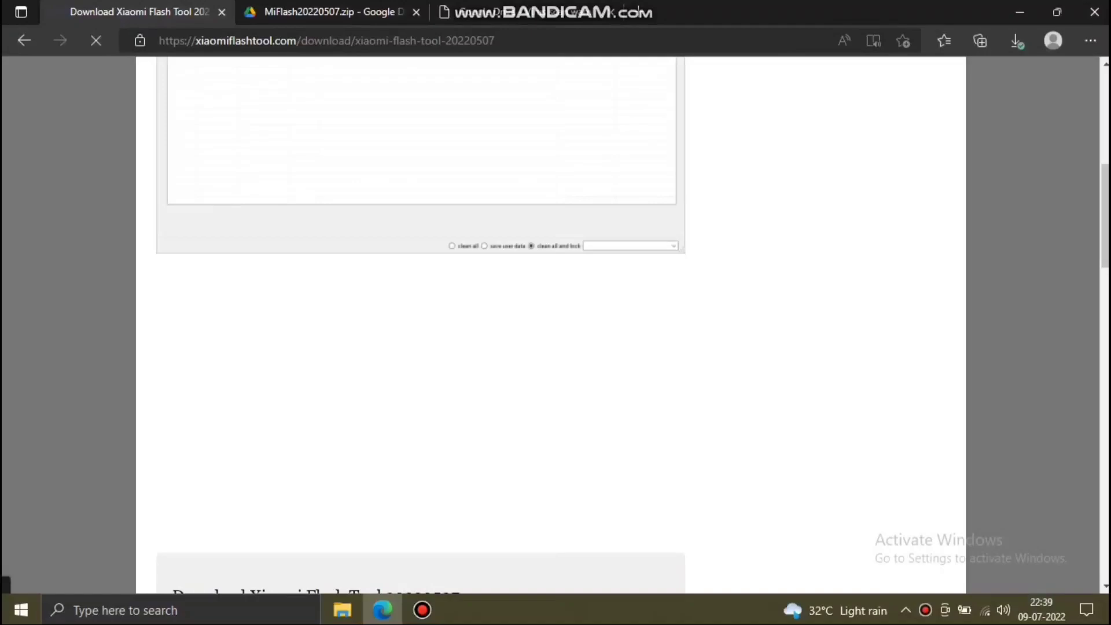
{"action": "scroll", "coordinate": [417, 405], "scroll_direction": "down", "scroll_amount": 8}
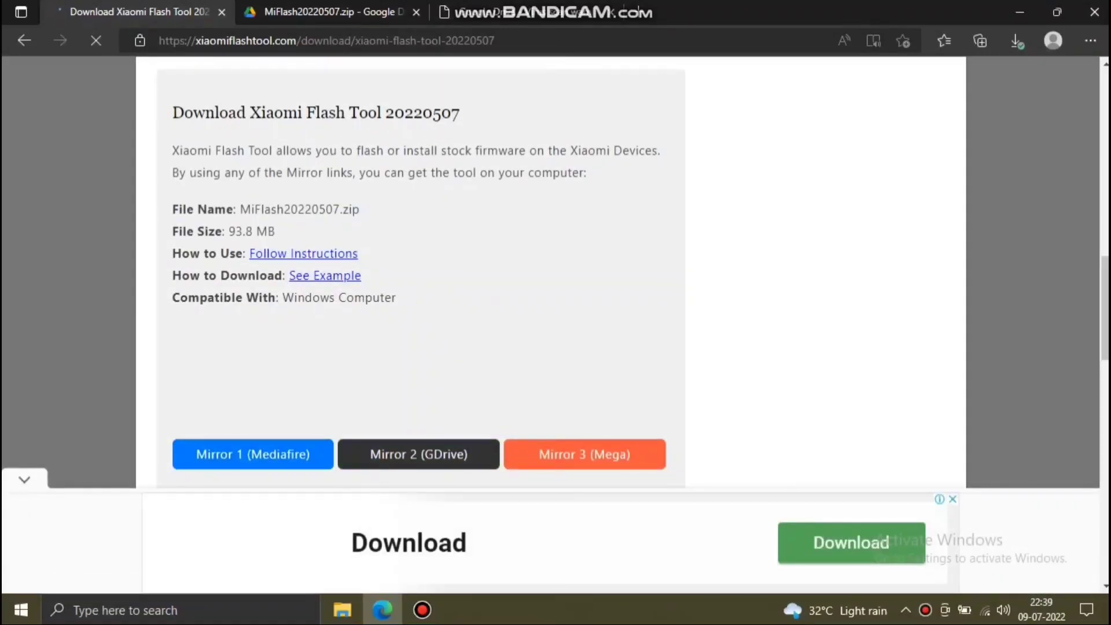
{"action": "left_click", "coordinate": [419, 454]}
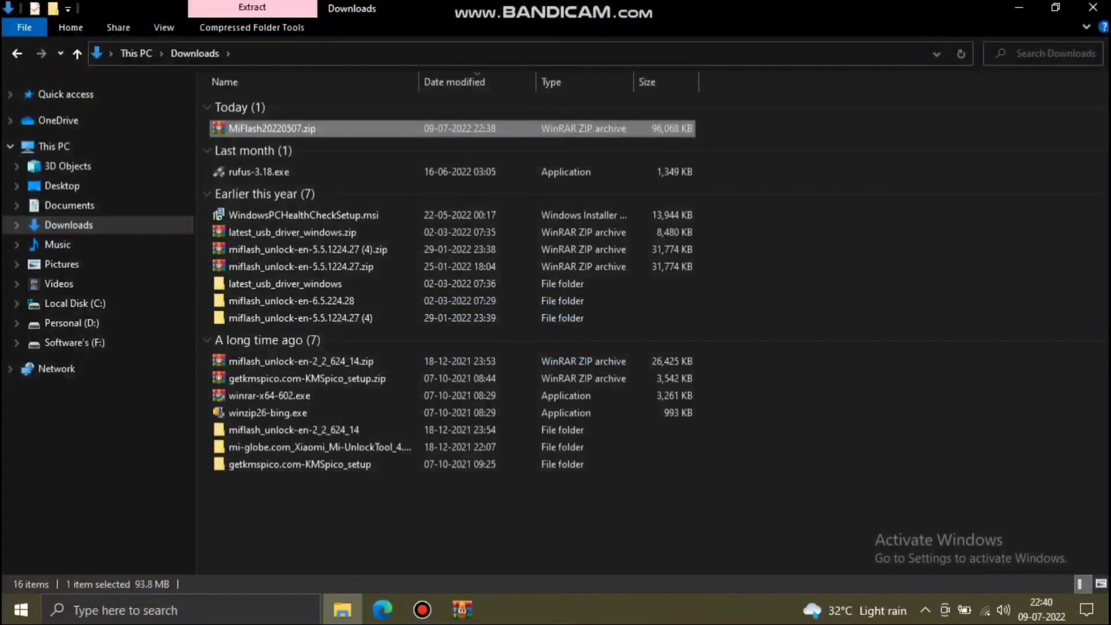
In File Explorer, extract MiFlash20220507.zip in Downloads to a folder of the same name and open that folder
{"action": "right_click", "coordinate": [294, 125]}
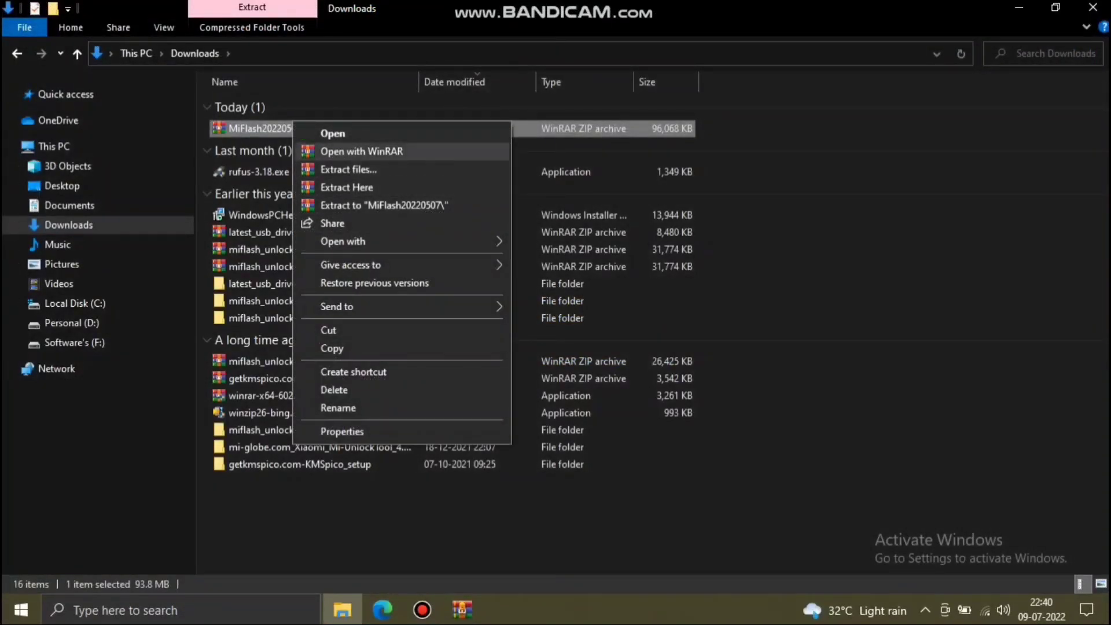
{"action": "left_click", "coordinate": [384, 205]}
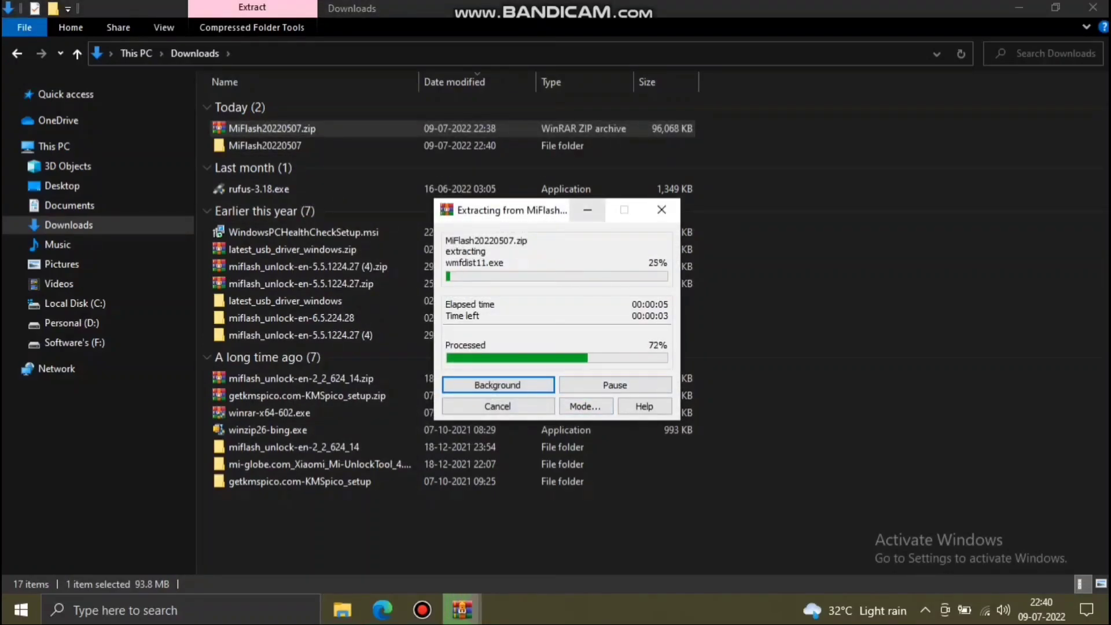
{"action": "double_click", "coordinate": [265, 145]}
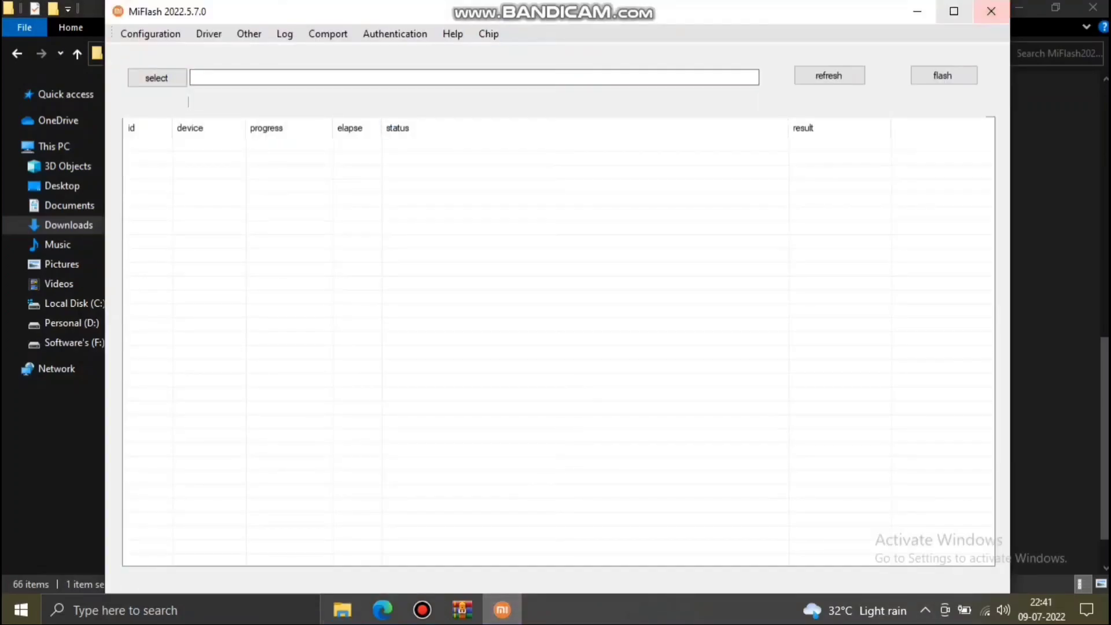
Minimize MiFlash, close the Google Drive page in Edge and search the web for "fastboot rom lavender"
{"action": "left_click", "coordinate": [917, 12]}
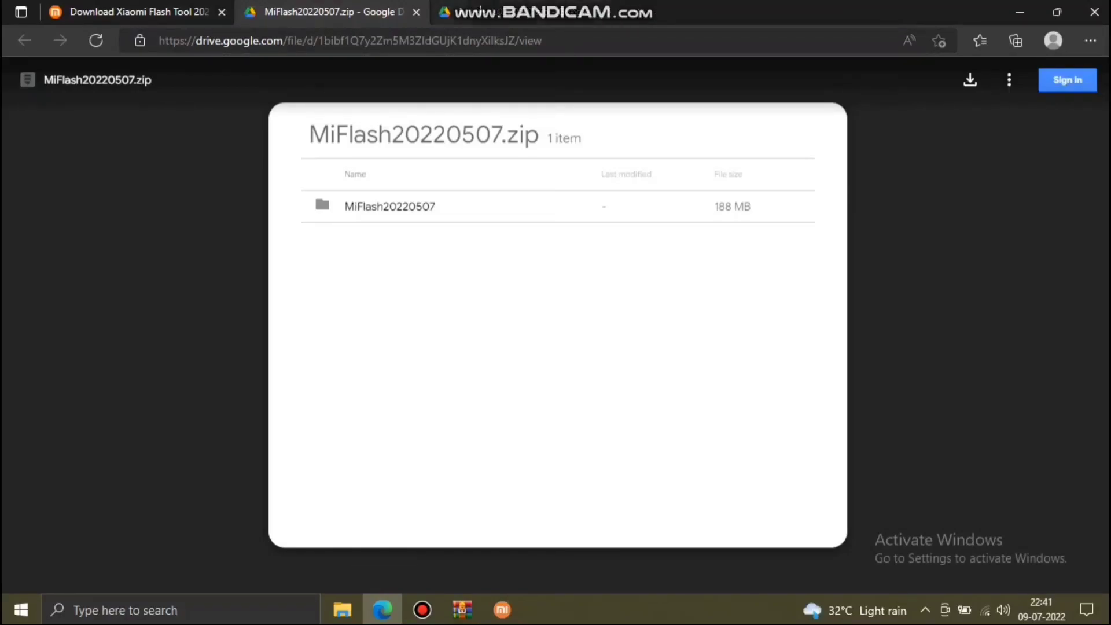
{"action": "left_click", "coordinate": [416, 12]}
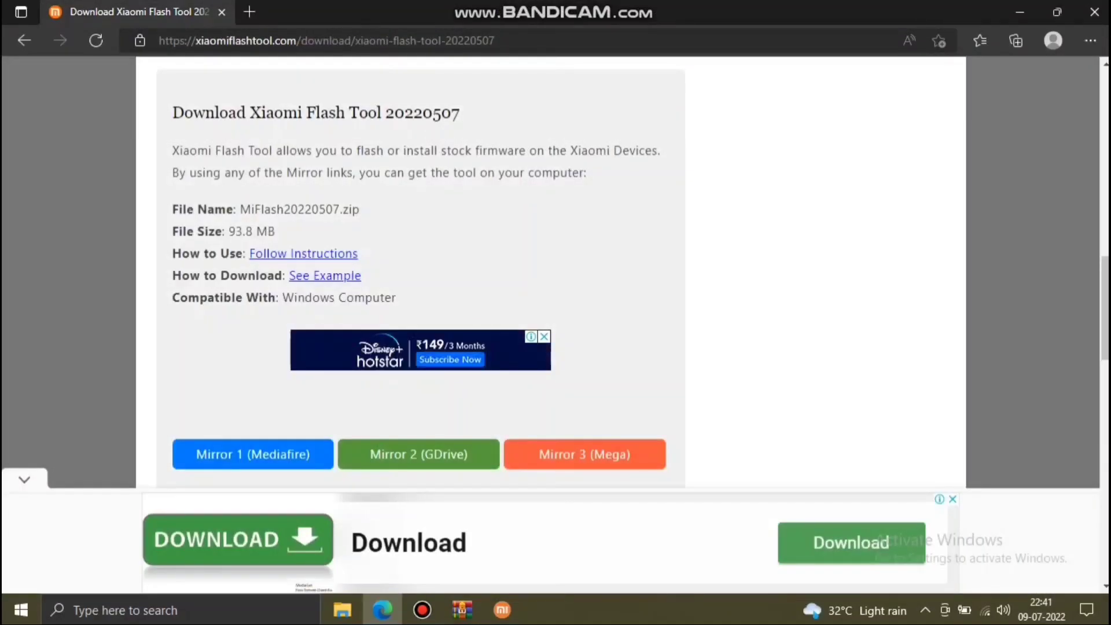
{"action": "left_click", "coordinate": [250, 12]}
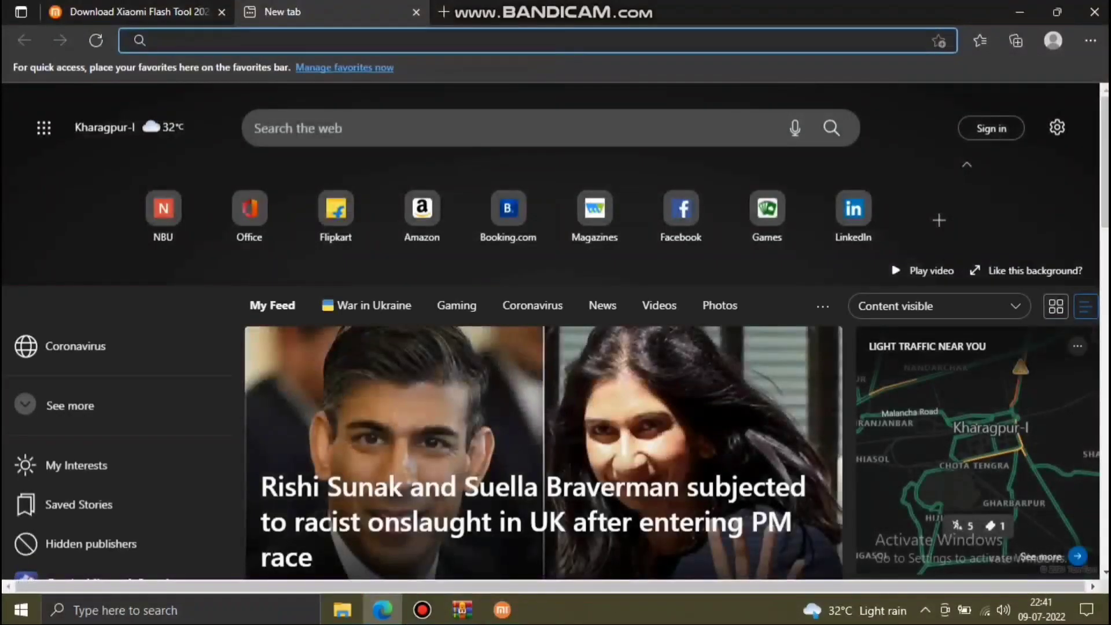
{"action": "type", "text": "fas"}
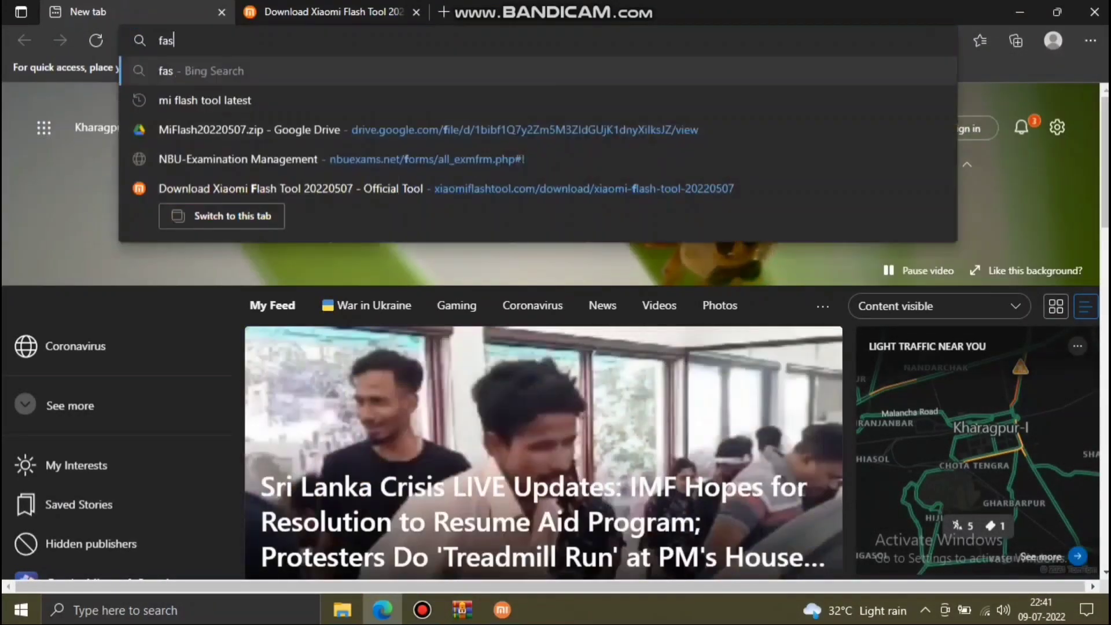
{"action": "type", "text": "tboot "}
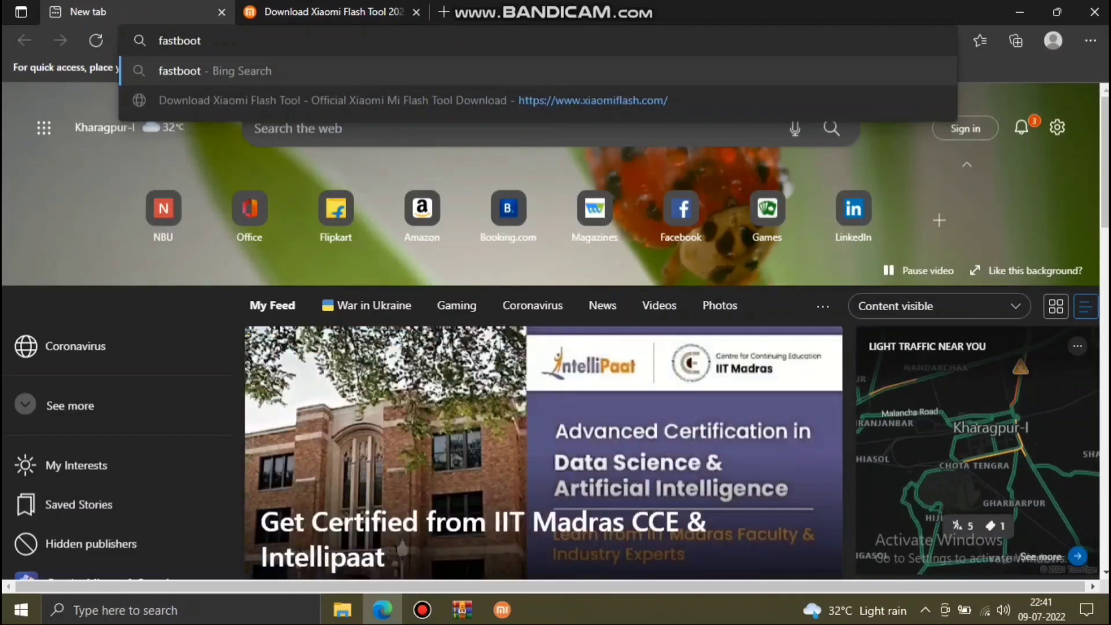
{"action": "type", "text": "rom l"}
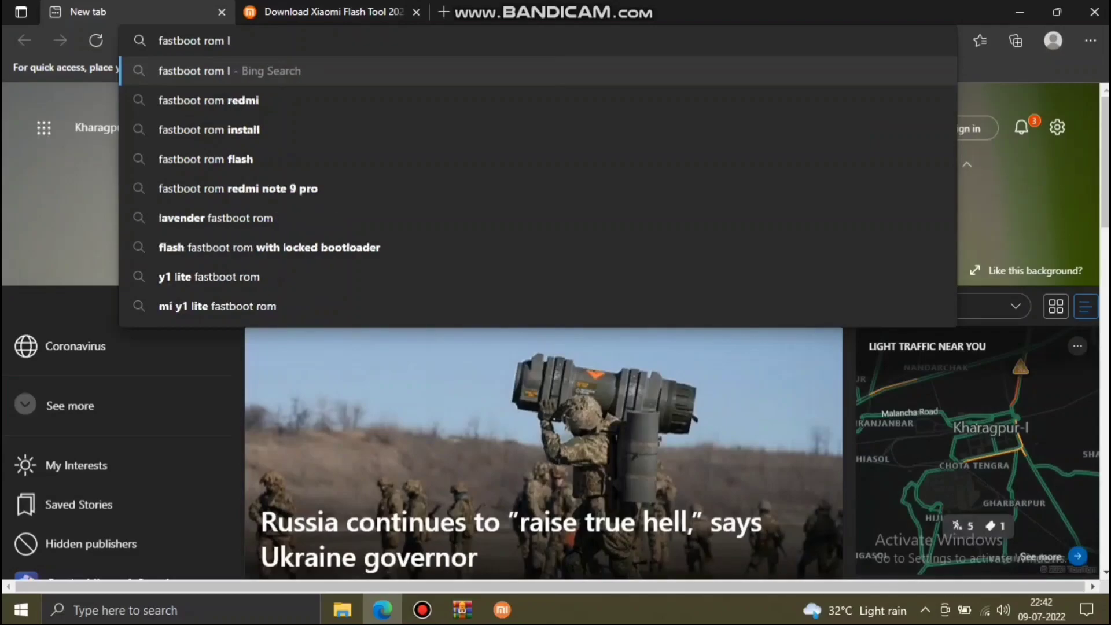
{"action": "type", "text": "ave"}
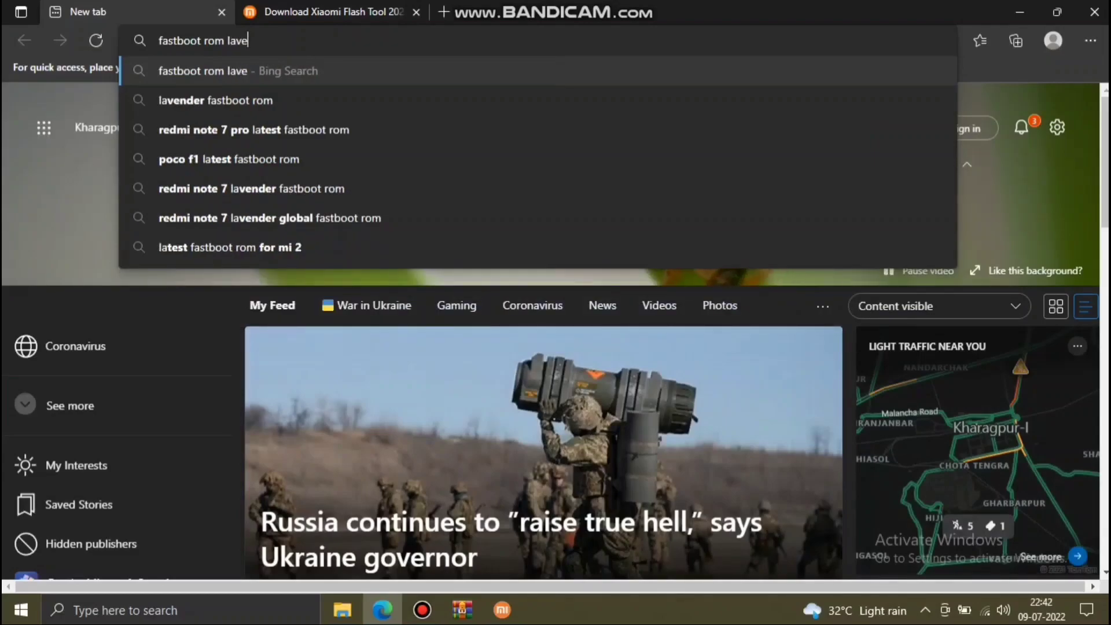
{"action": "type", "text": "nder"}
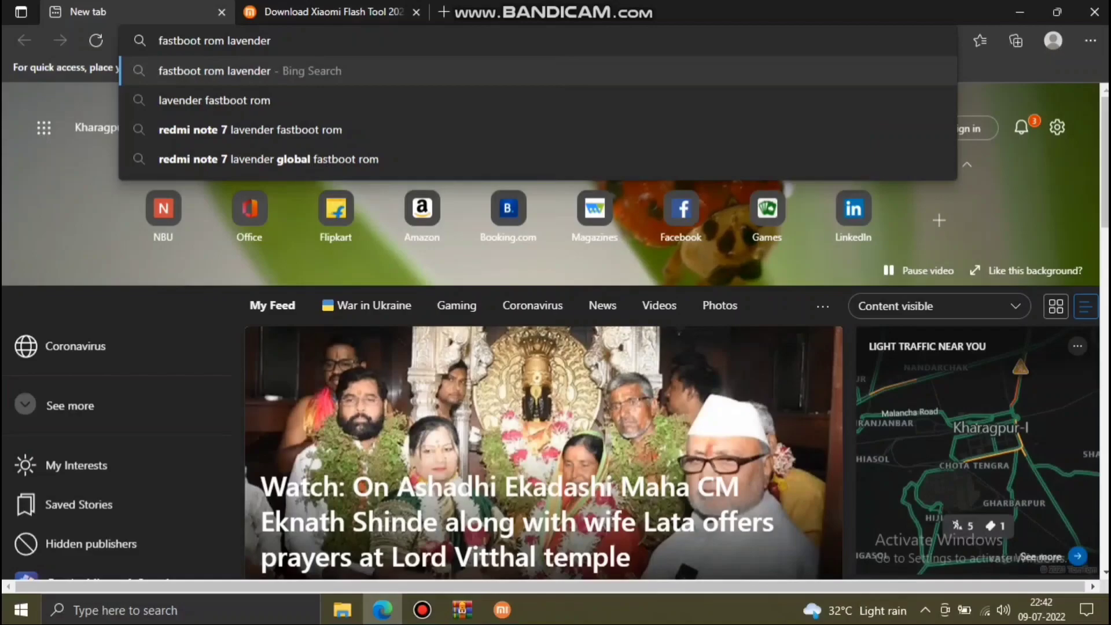
{"action": "key", "text": "Return"}
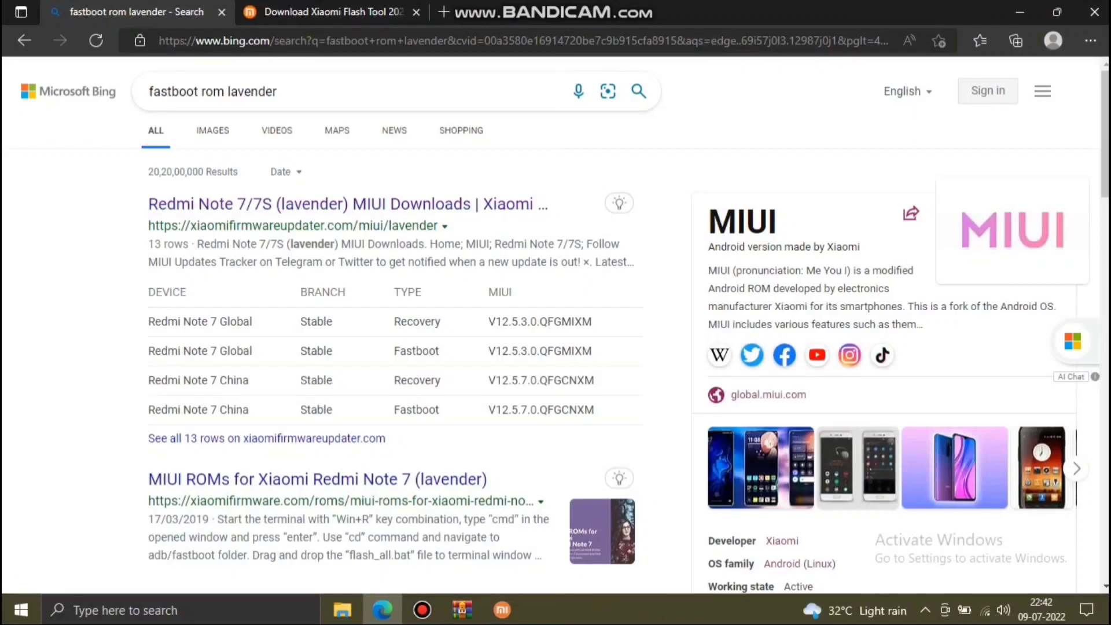
Open the Redmi Note 7/7S (lavender) MIUI Downloads page on xiaomifirmwareupdater.com and allow its cookies
{"action": "left_click", "coordinate": [347, 204]}
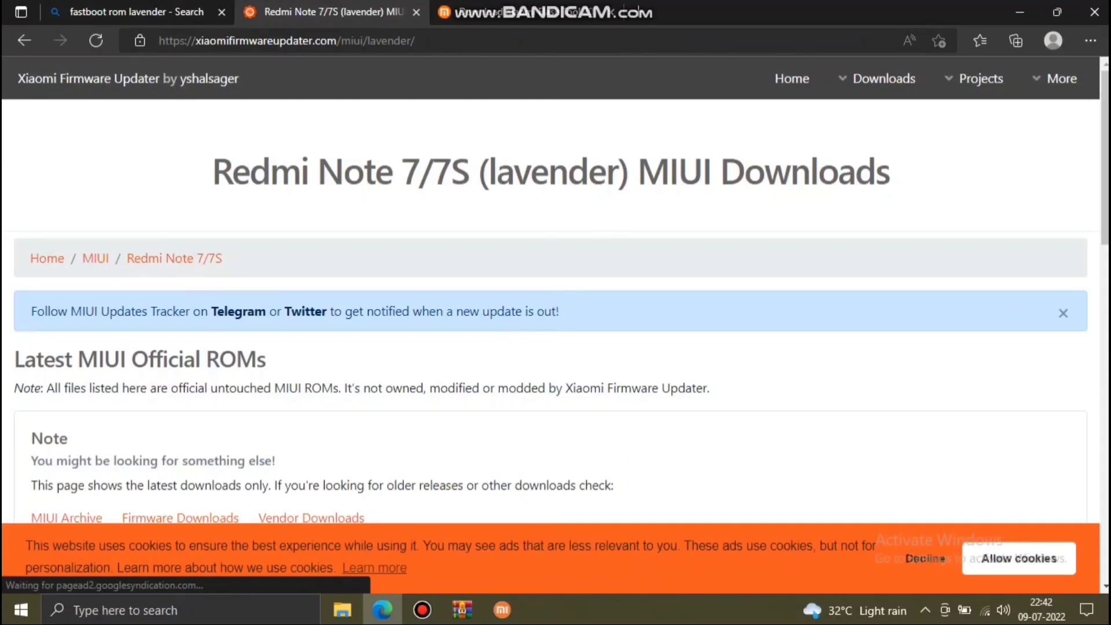
{"action": "left_click", "coordinate": [1018, 559]}
{"action": "scroll", "coordinate": [550, 348], "scroll_direction": "down", "scroll_amount": 3}
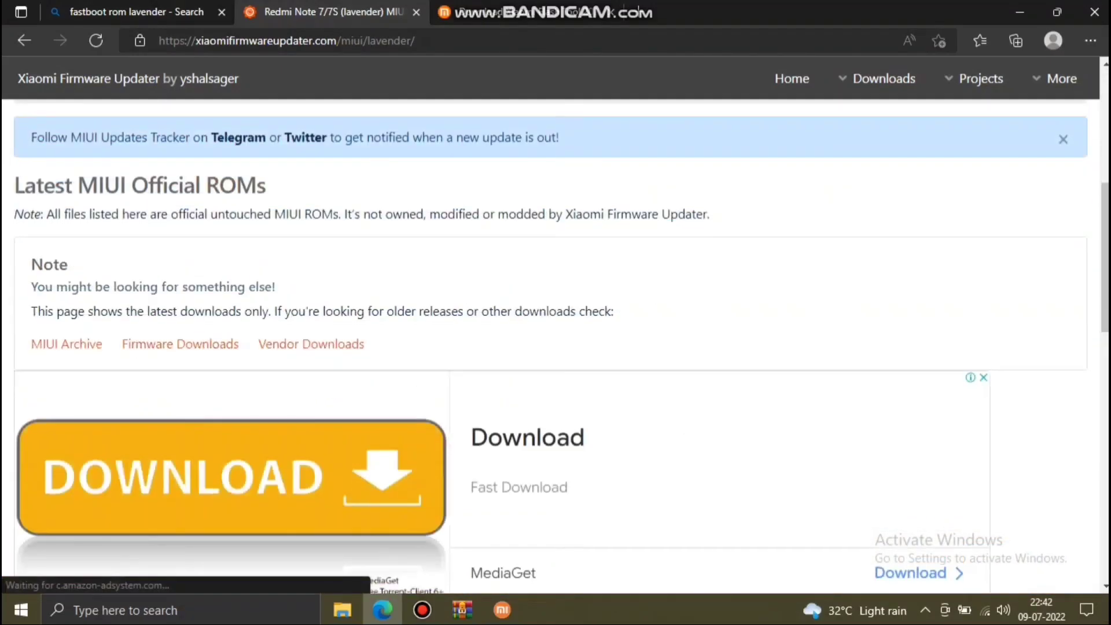
{"action": "scroll", "coordinate": [555, 347], "scroll_direction": "down", "scroll_amount": 8}
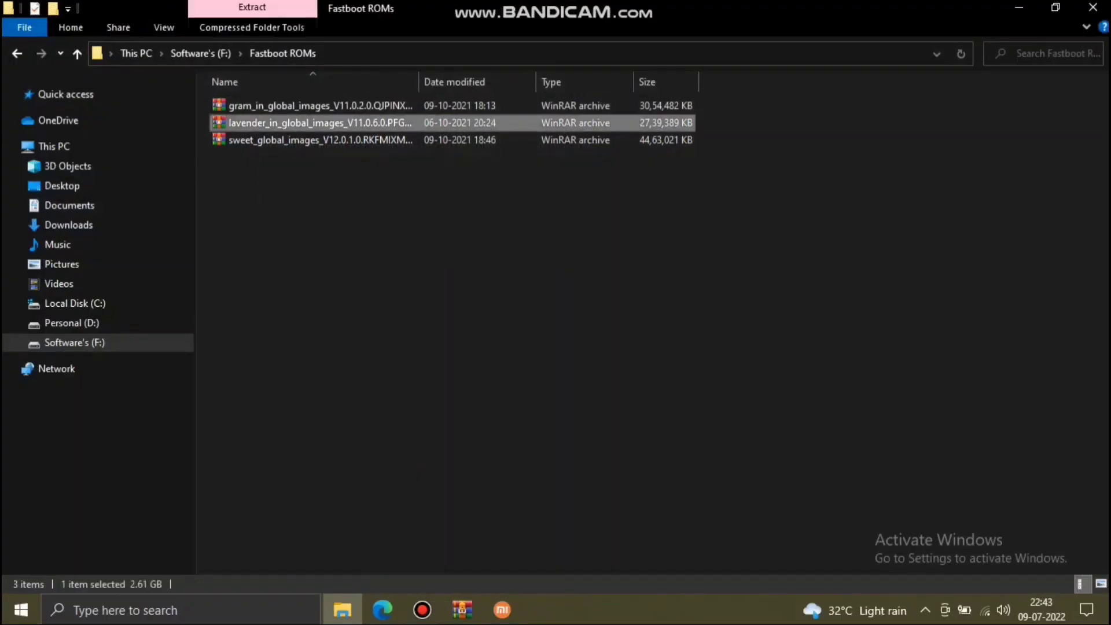
In the Fastboot ROMs folder, extract the lavender_in_global_images_V11.0.6.0 archive to its own folder and copy the extracted folder
{"action": "right_click", "coordinate": [469, 124]}
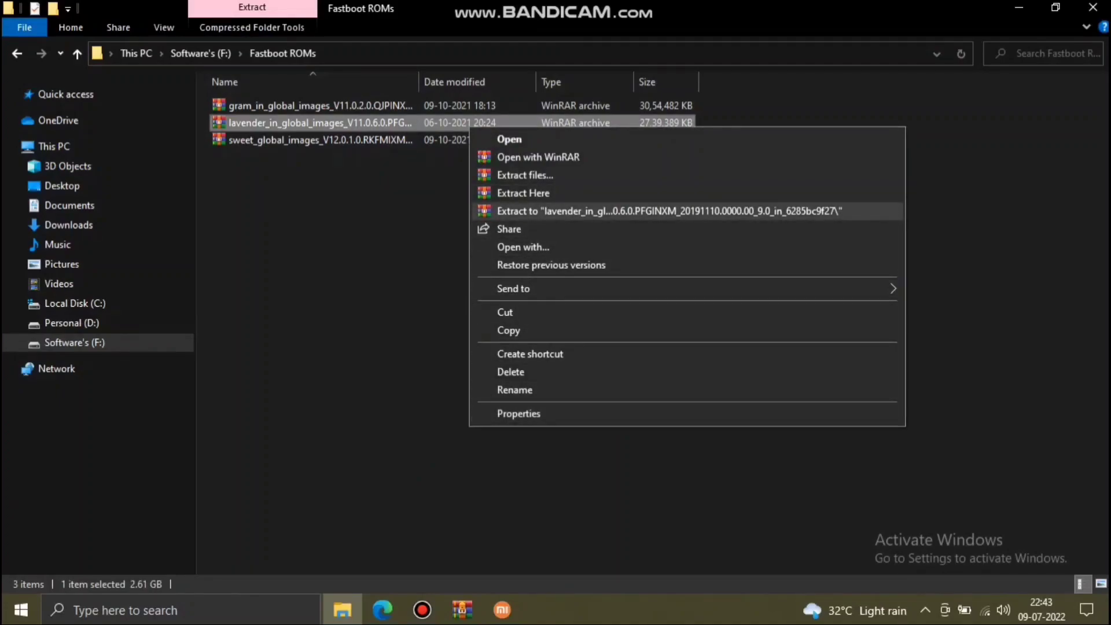
{"action": "left_click", "coordinate": [578, 210]}
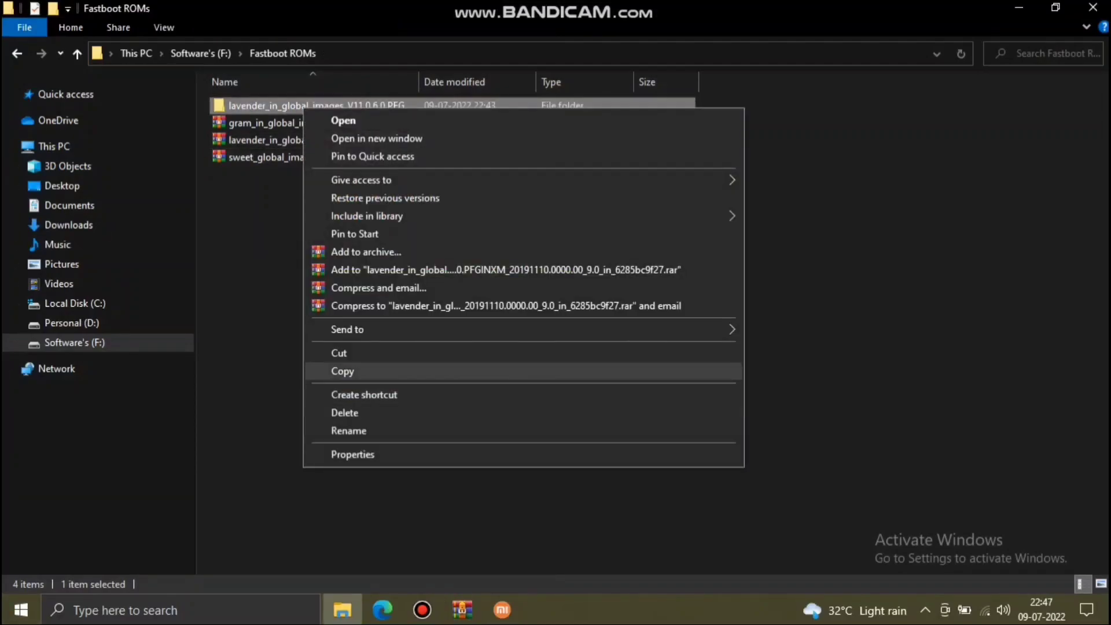
{"action": "left_click", "coordinate": [342, 371]}
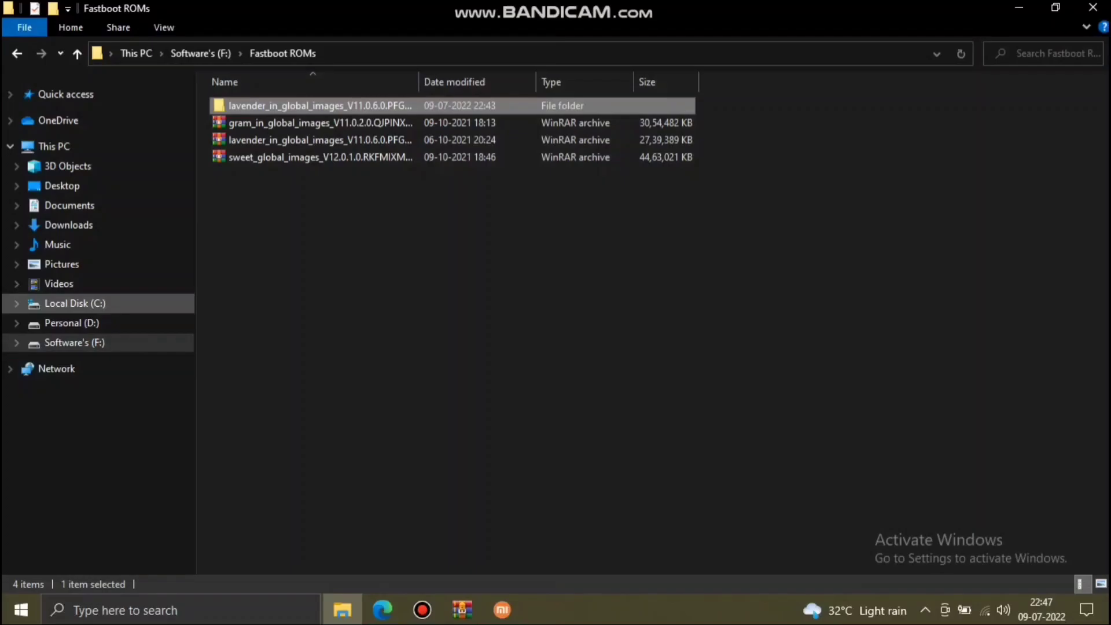
Examine the contents of the lavender_in_global_images_V11.0.6.0 folder on Local Disk (C:) and return to the drive's root
{"action": "left_click", "coordinate": [66, 304]}
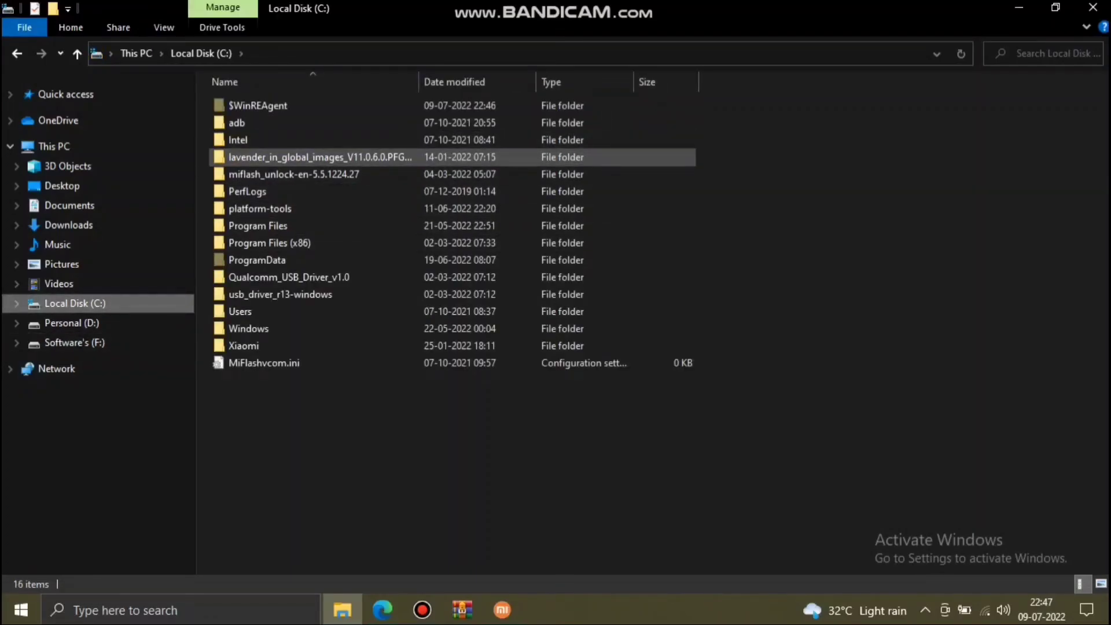
{"action": "double_click", "coordinate": [304, 157]}
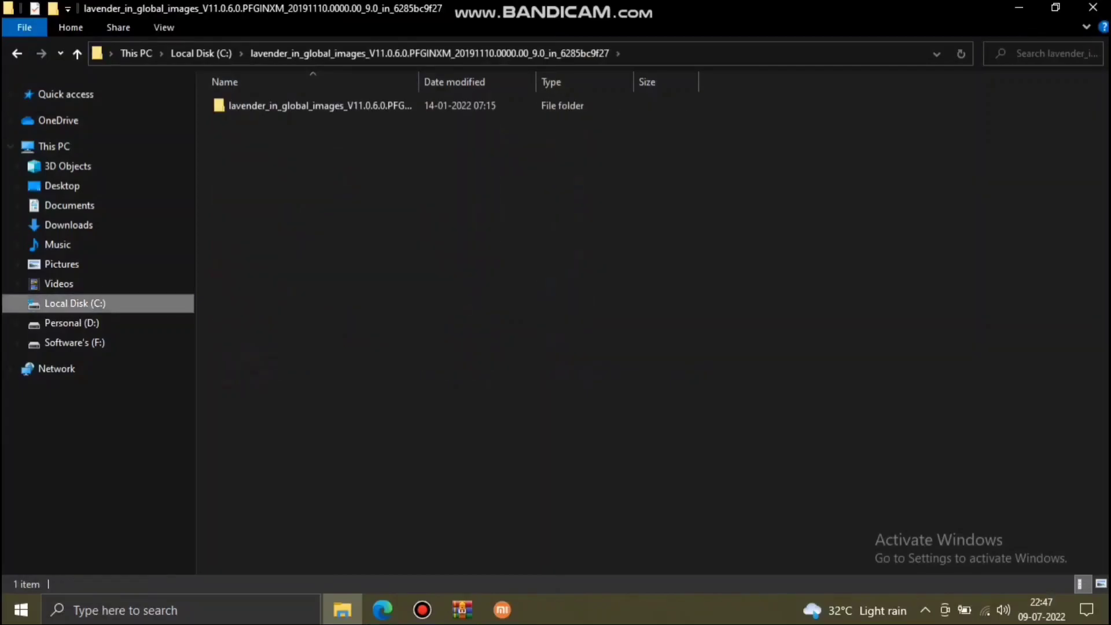
{"action": "double_click", "coordinate": [315, 105]}
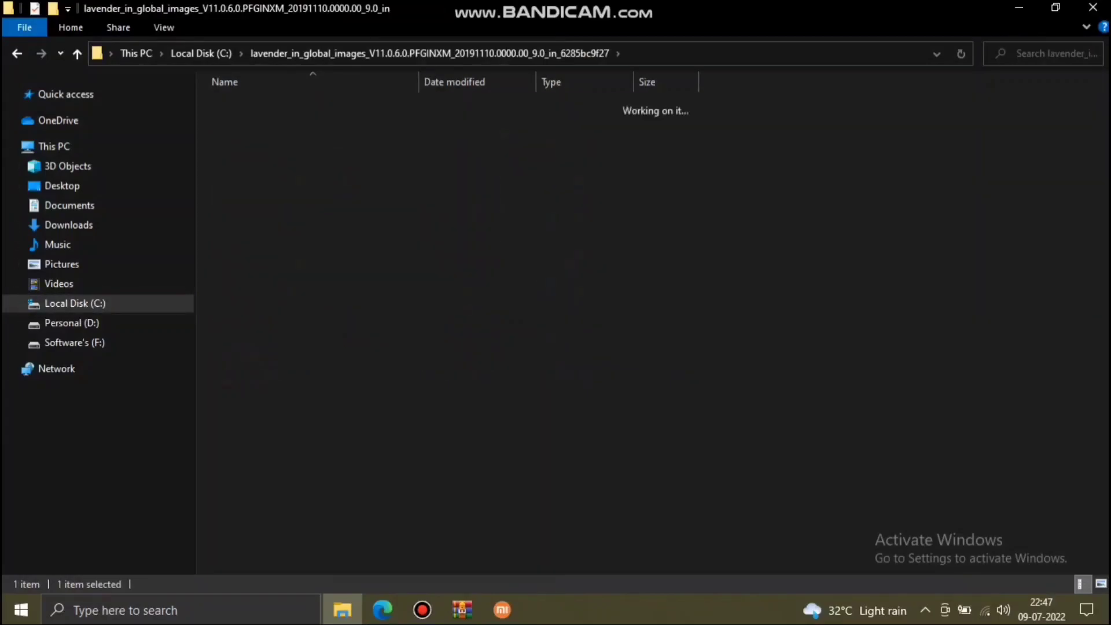
{"action": "key", "text": "BackSpace"}
{"action": "key", "text": "BackSpace"}
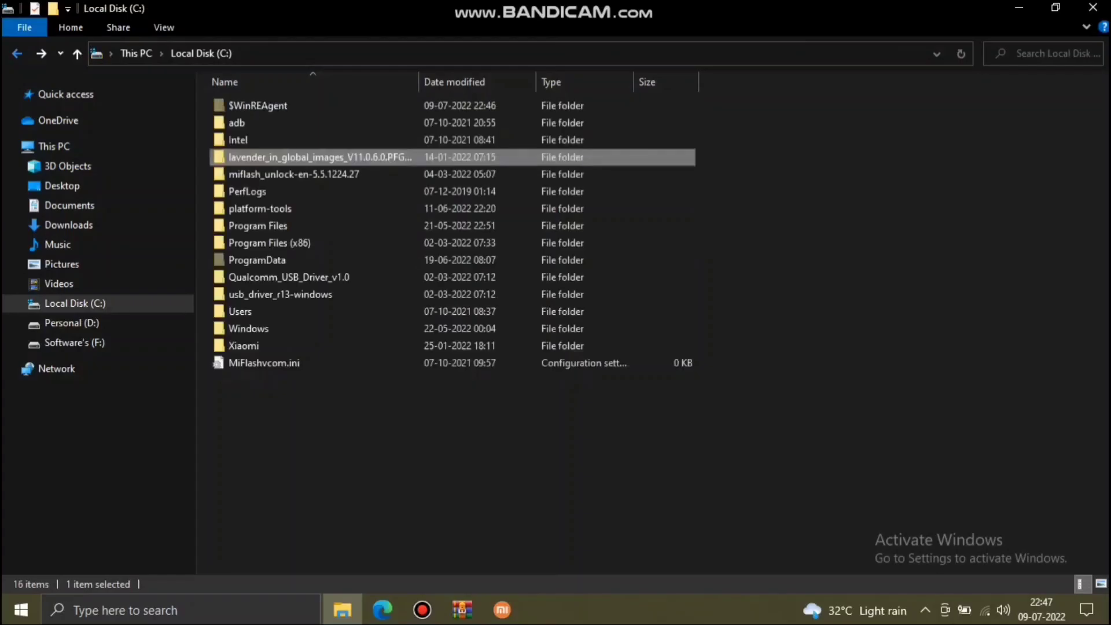
{"action": "right_click", "coordinate": [396, 522]}
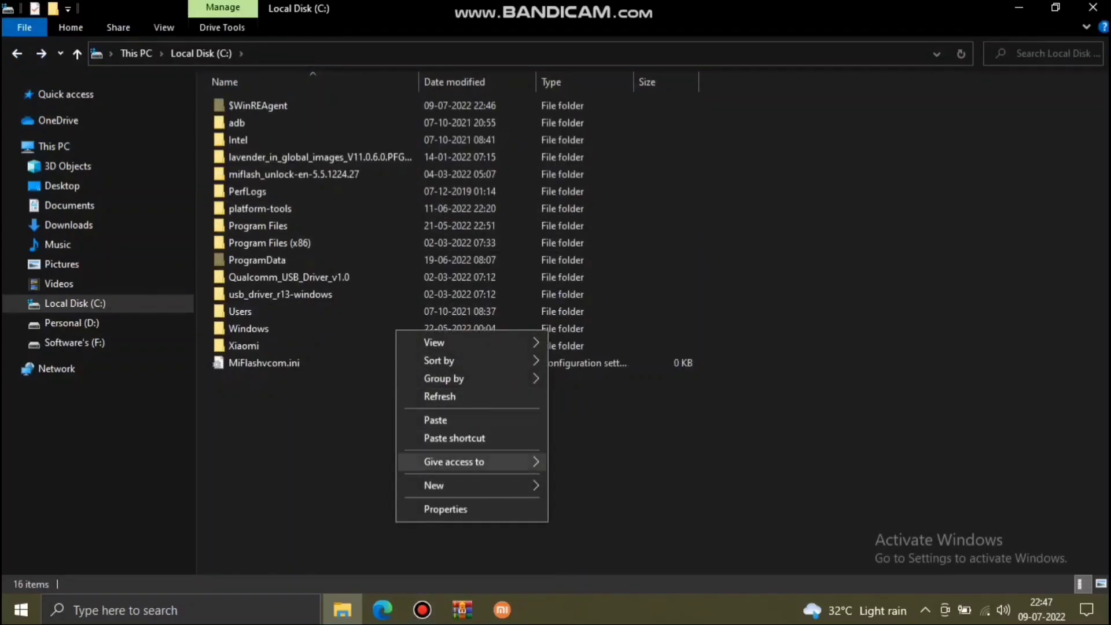
{"action": "left_click", "coordinate": [596, 463]}
{"action": "right_click", "coordinate": [504, 270]}
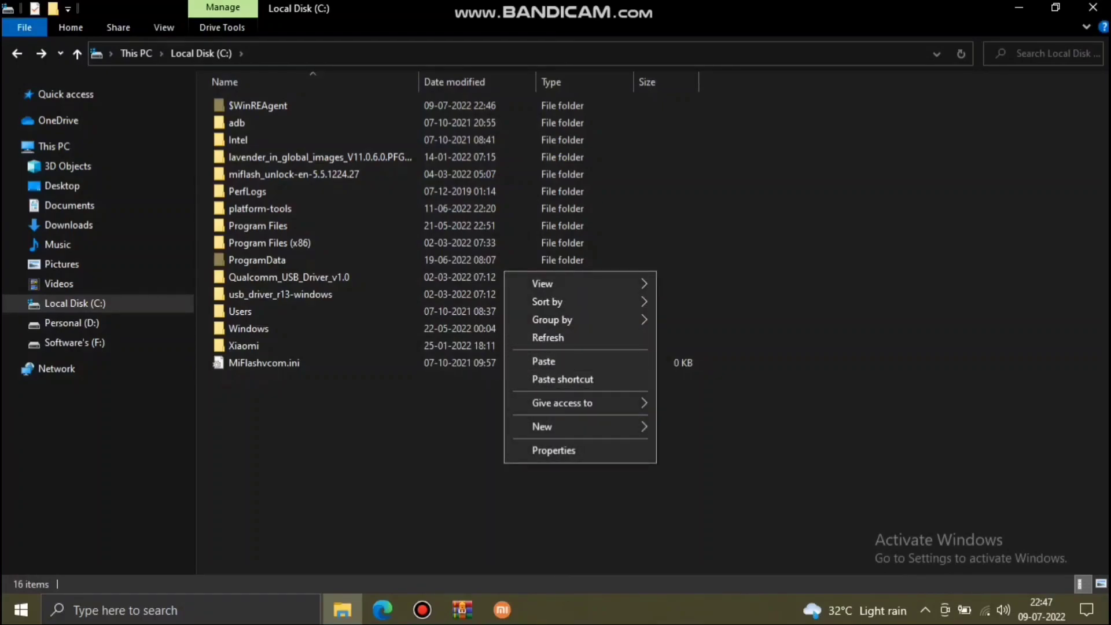
{"action": "key", "text": "Escape"}
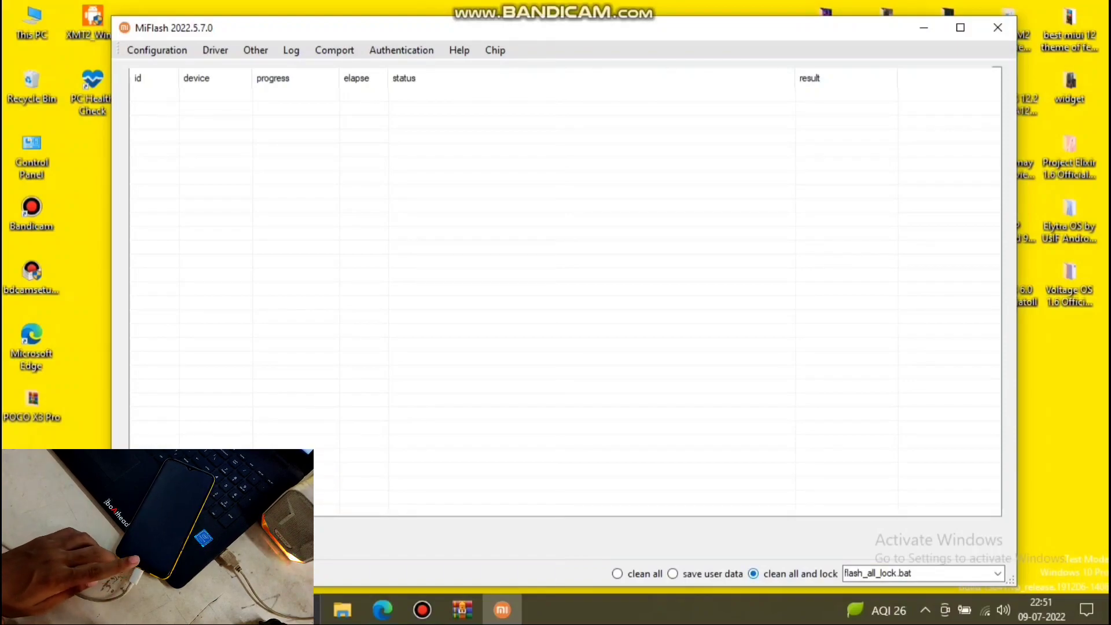
In MiFlash, set the flashing option to clean all with the flash_all.bat script
{"action": "left_click", "coordinate": [672, 573]}
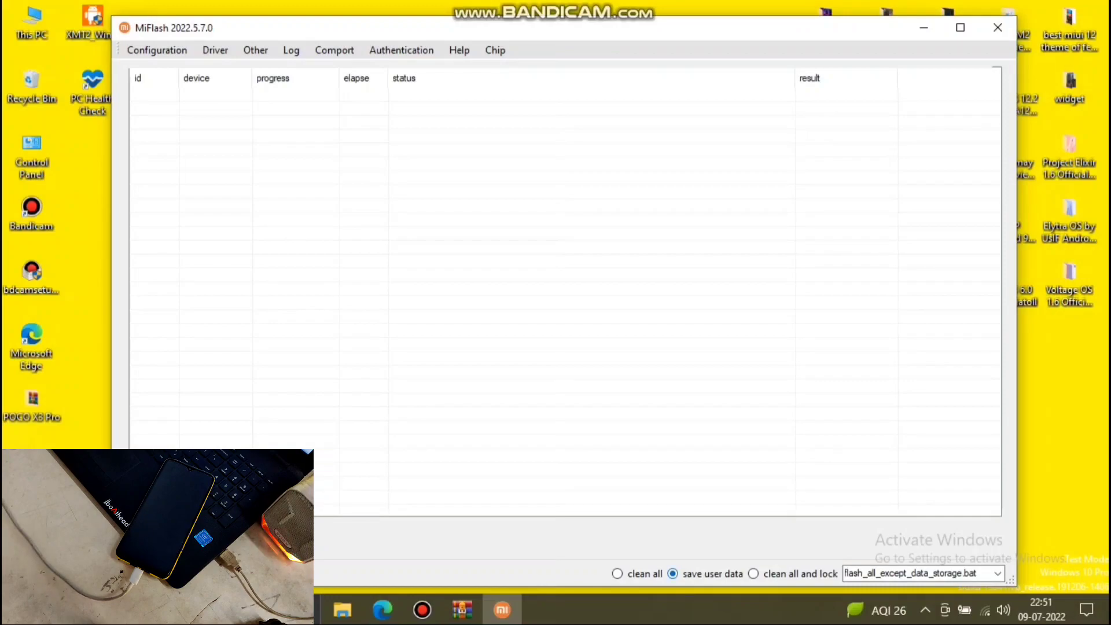
{"action": "key", "text": "Up"}
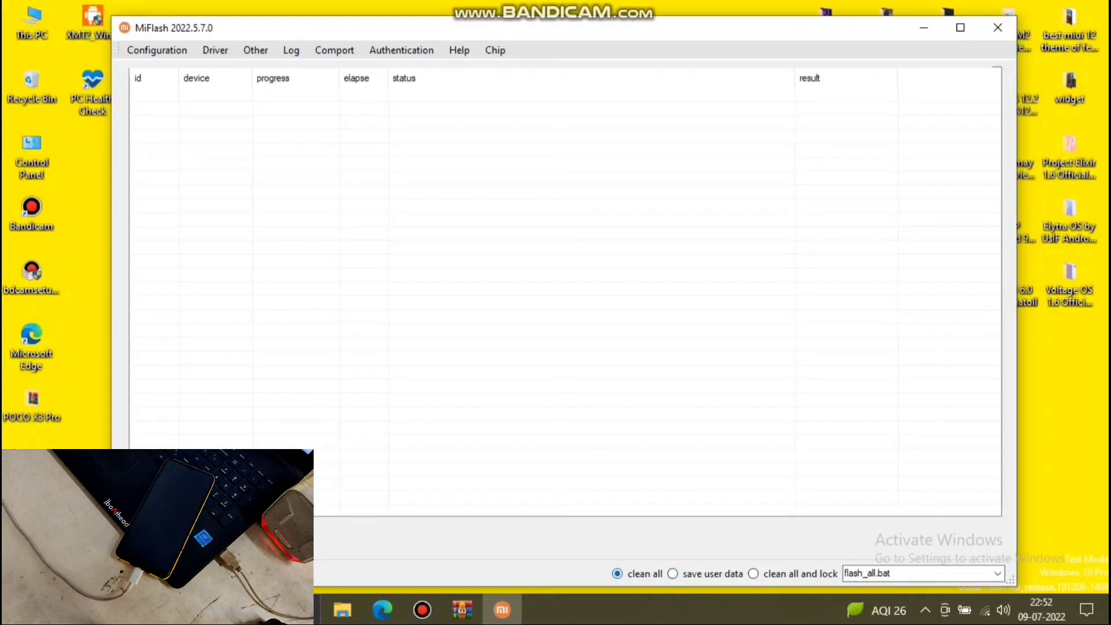
{"action": "left_click_drag", "start_coordinate": [877, 16], "coordinate": [877, 1]}
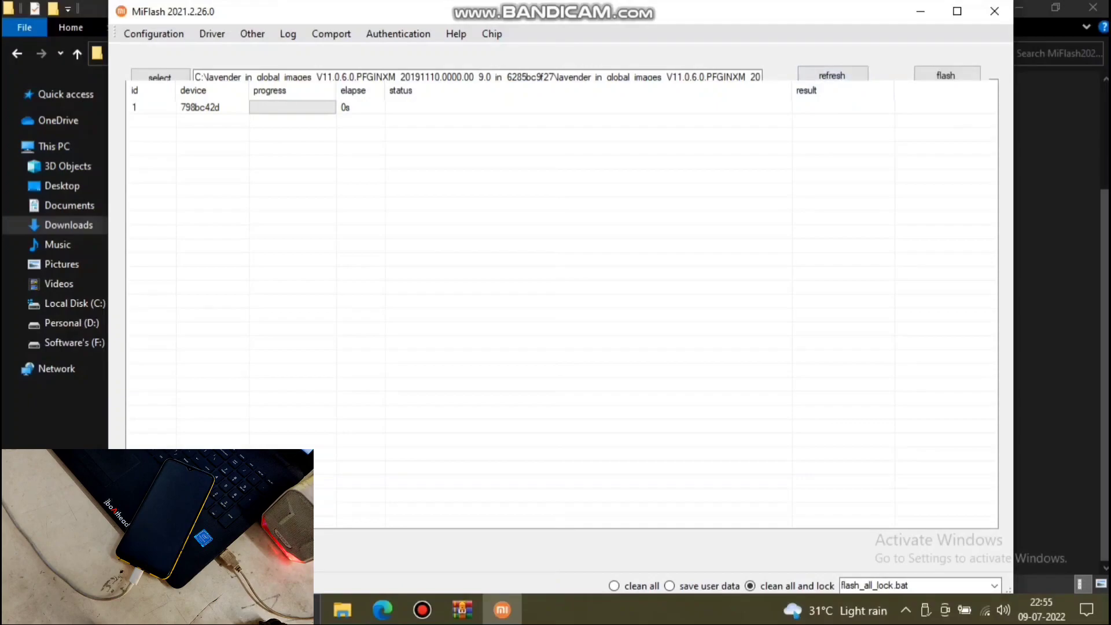
{"action": "left_click", "coordinate": [615, 586]}
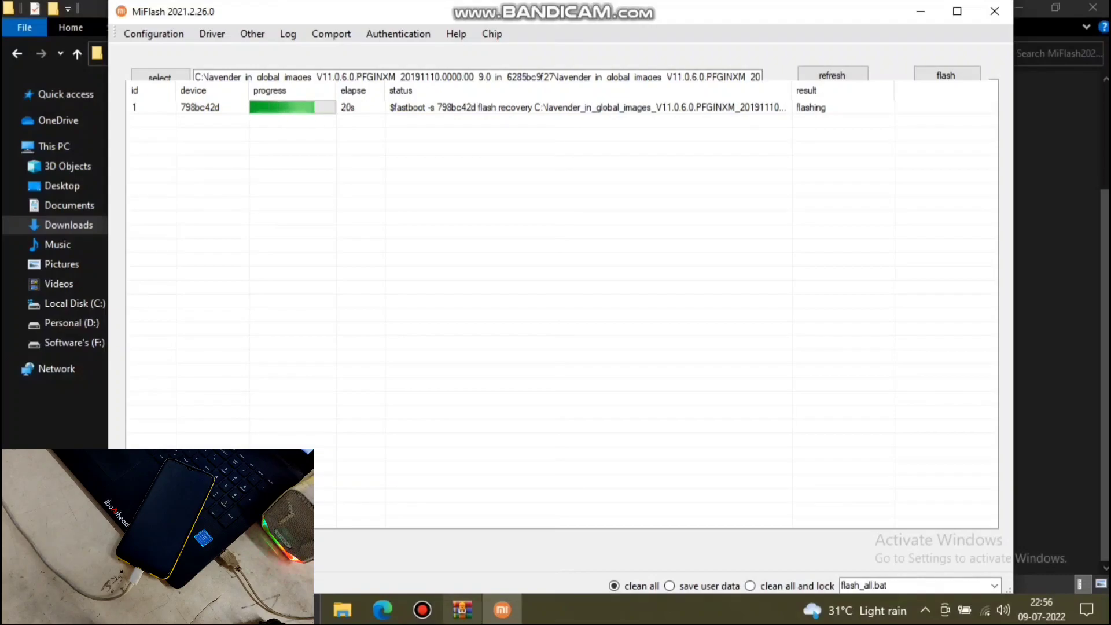
Close the MiFlash flashing tool and minimize the MiFlash20210226 folder window
{"action": "left_click", "coordinate": [422, 610]}
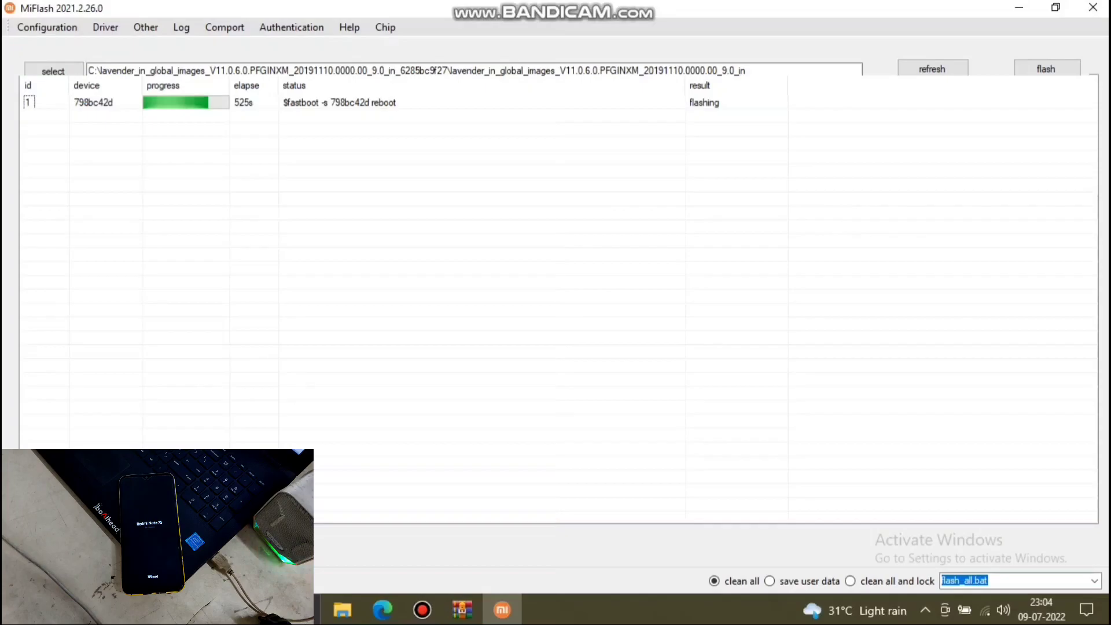
{"action": "left_click", "coordinate": [1093, 7]}
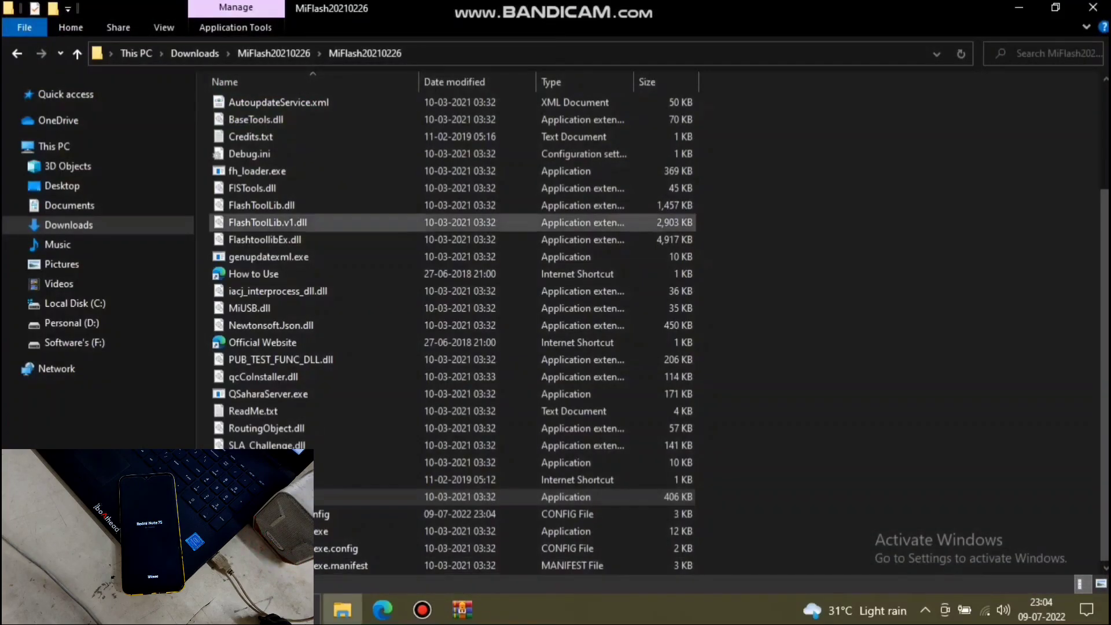
{"action": "left_click", "coordinate": [1019, 7]}
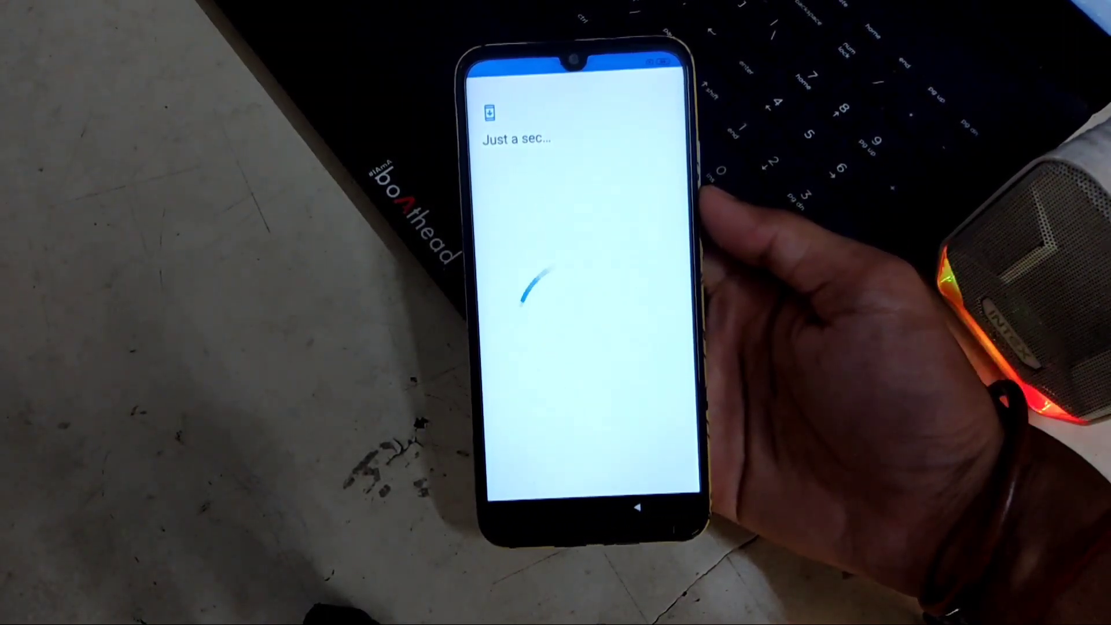
{"action": "left_click", "coordinate": [576, 439]}
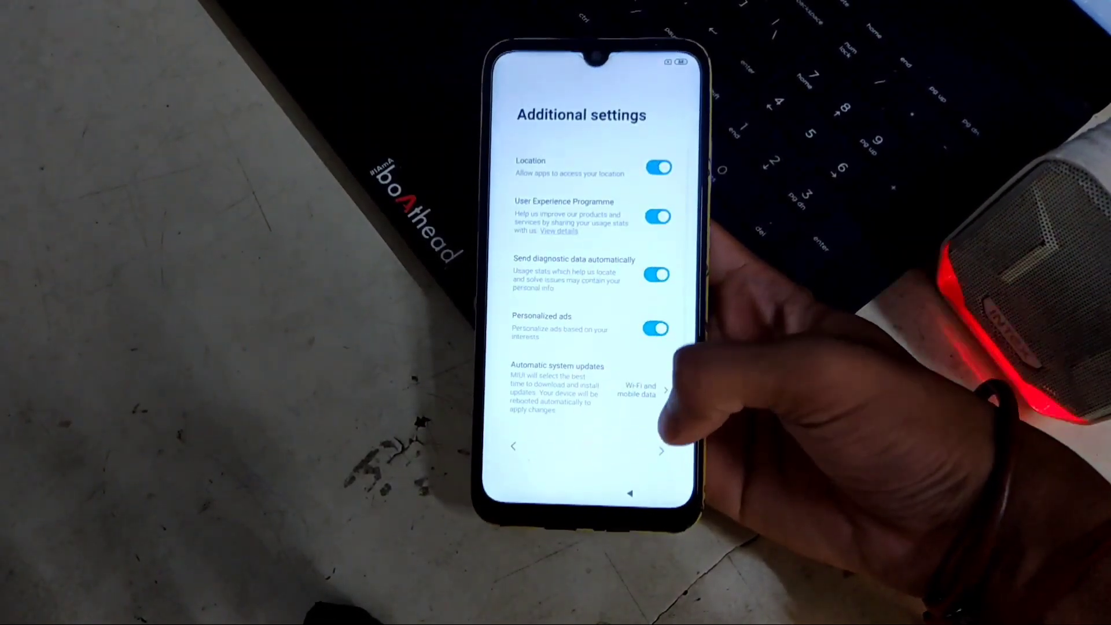
{"action": "left_click", "coordinate": [653, 323]}
{"action": "left_click", "coordinate": [538, 445]}
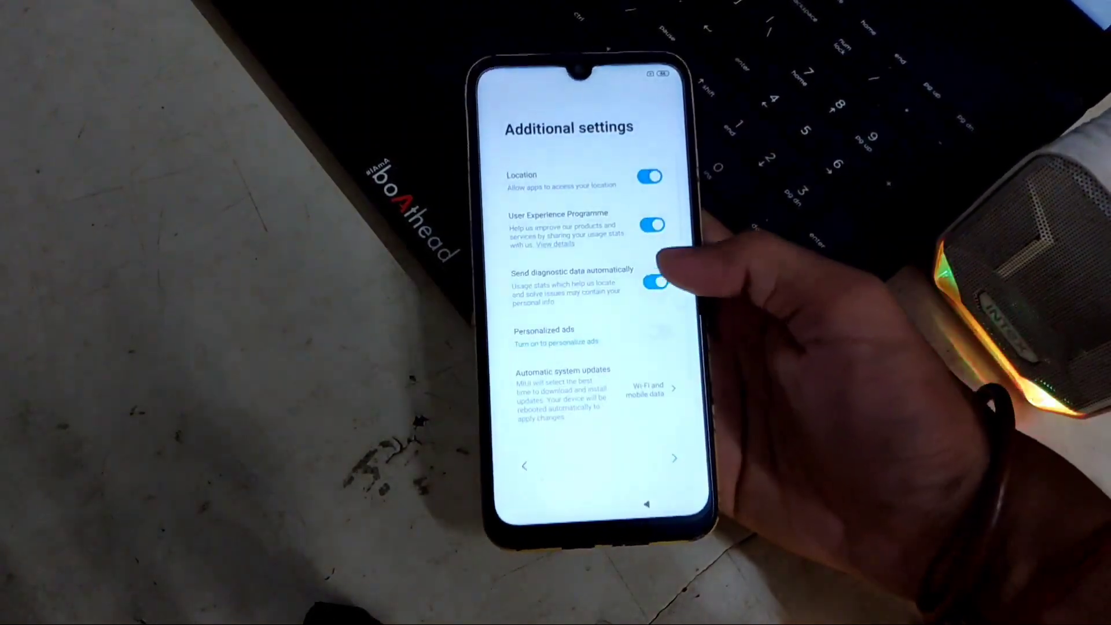
{"action": "scroll", "coordinate": [665, 318], "scroll_direction": "down", "scroll_amount": 5}
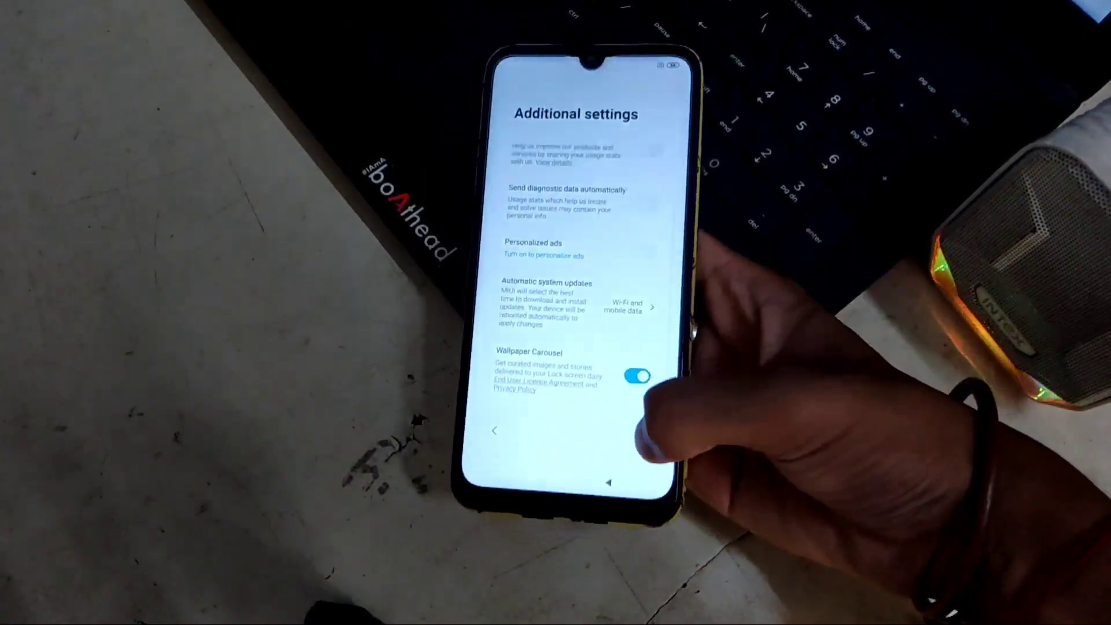
{"action": "left_click", "coordinate": [636, 428]}
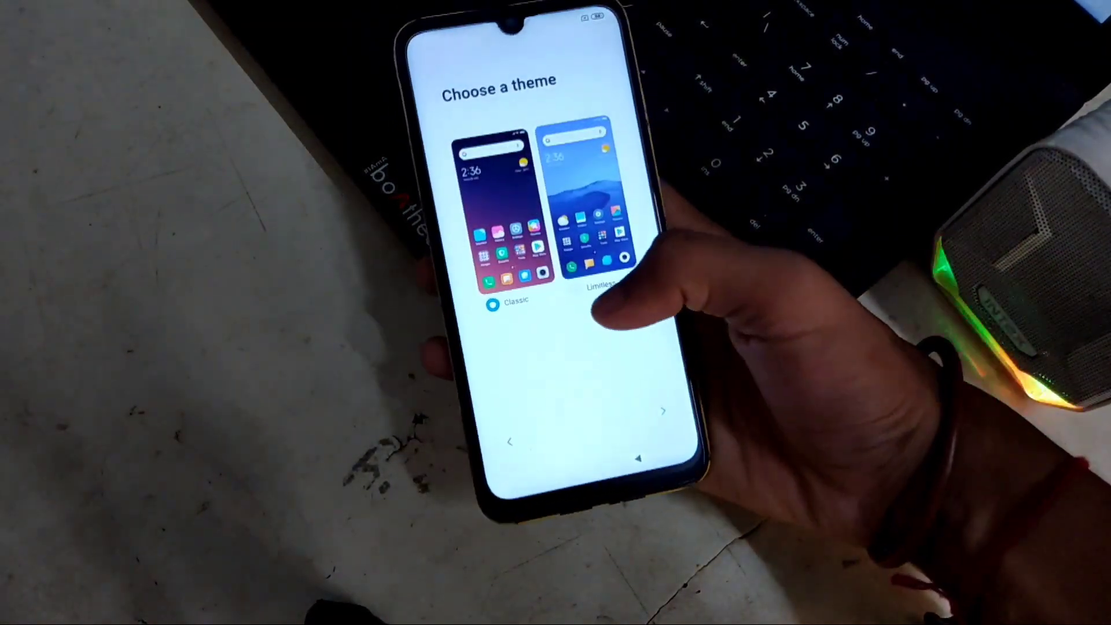
{"action": "left_click", "coordinate": [663, 409]}
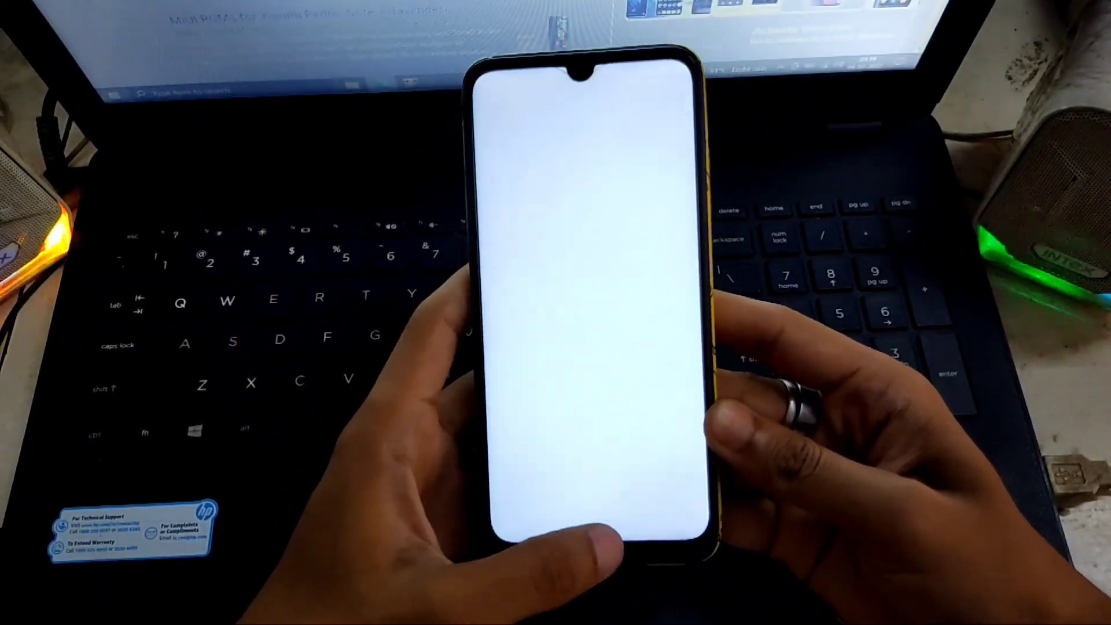
{"action": "left_click", "coordinate": [558, 523]}
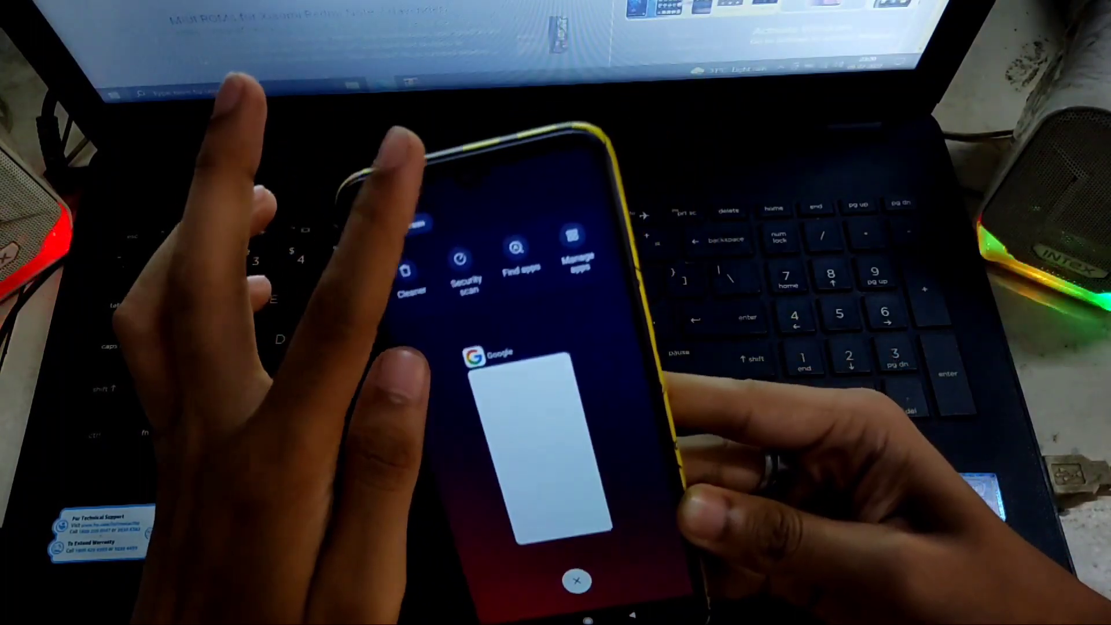
{"action": "left_click", "coordinate": [575, 578]}
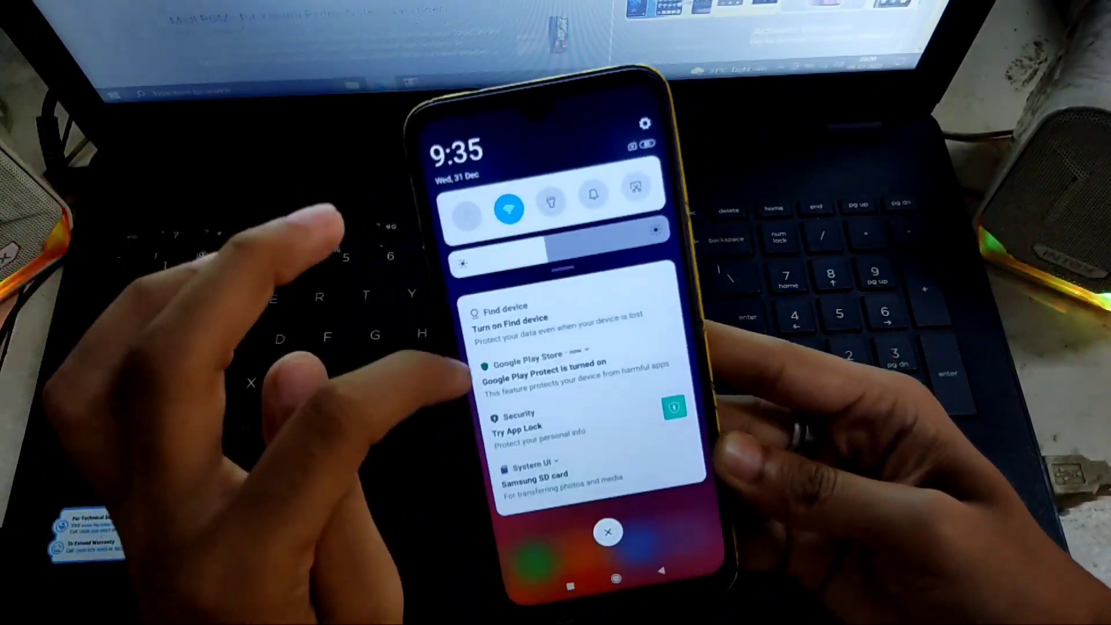